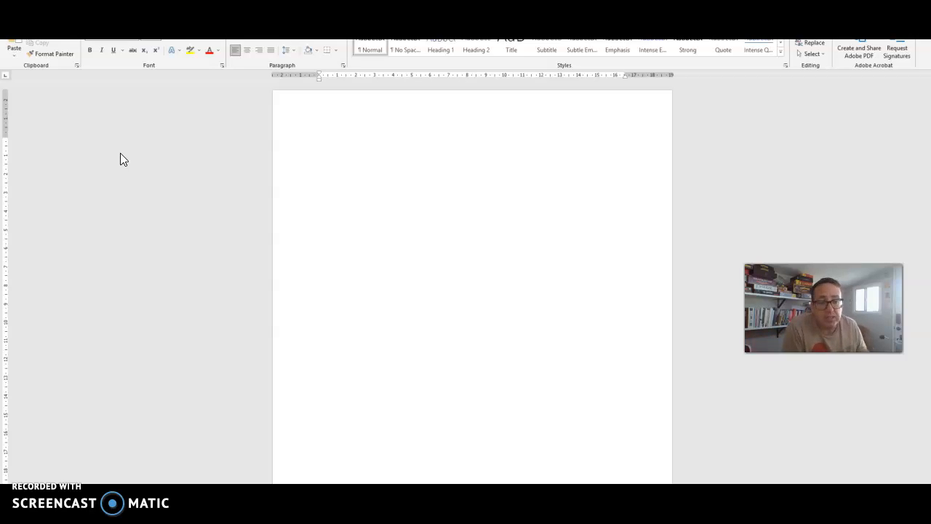
# Set the paragraph's line spacing to Double with no special indentation
pyautogui.click(431, 231)
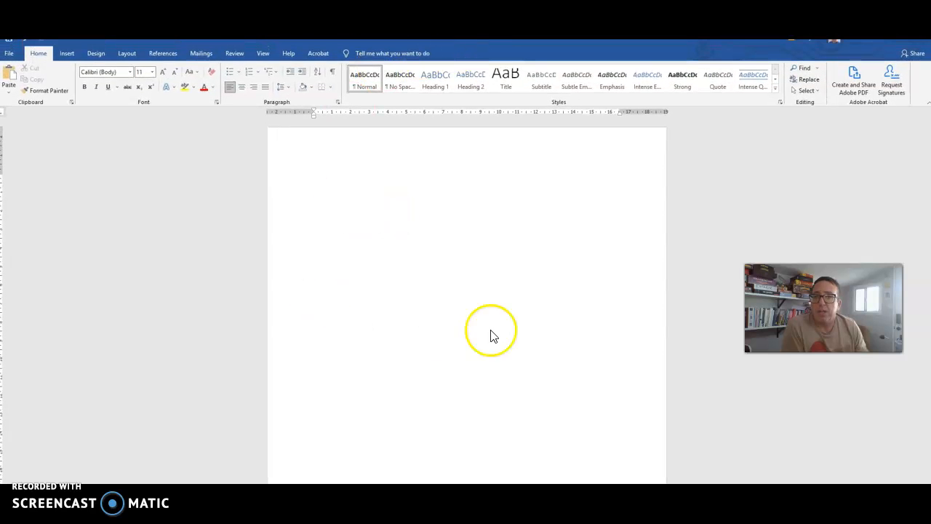
pyautogui.click(290, 89)
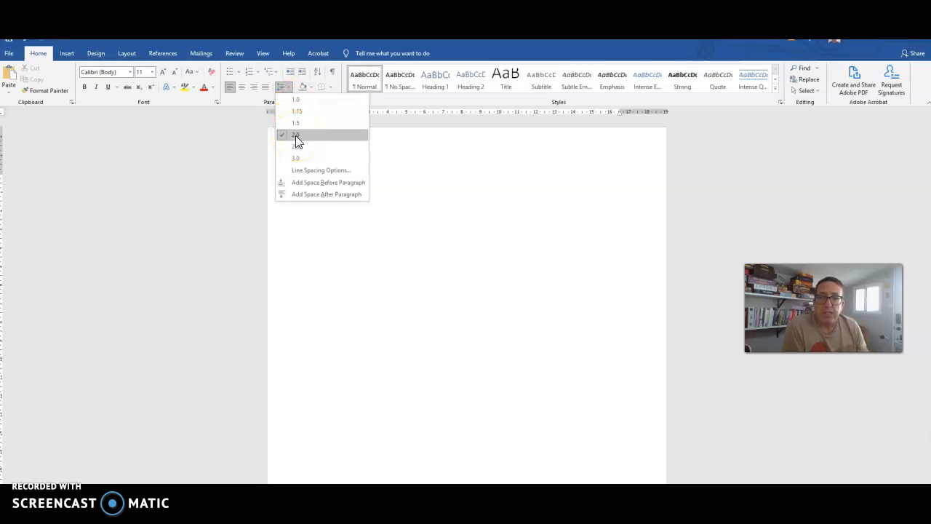
pyautogui.click(325, 171)
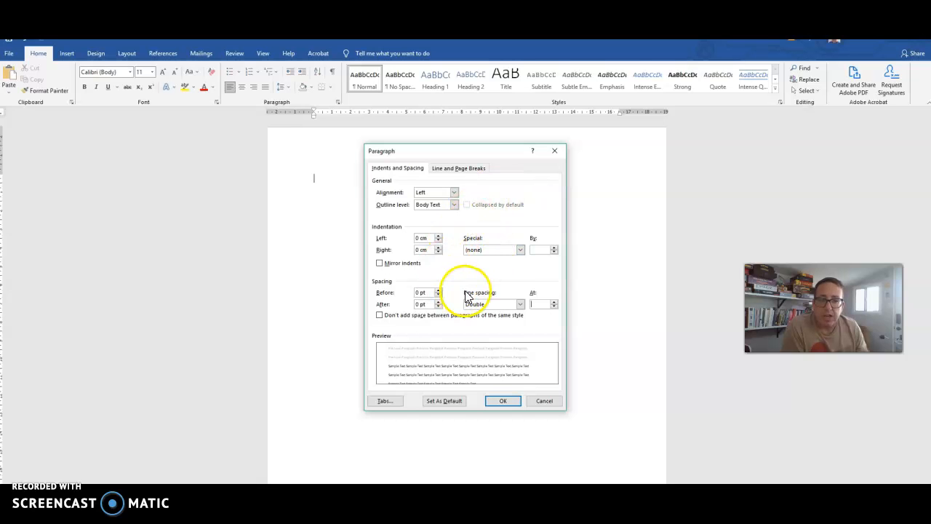
pyautogui.click(520, 306)
pyautogui.click(495, 327)
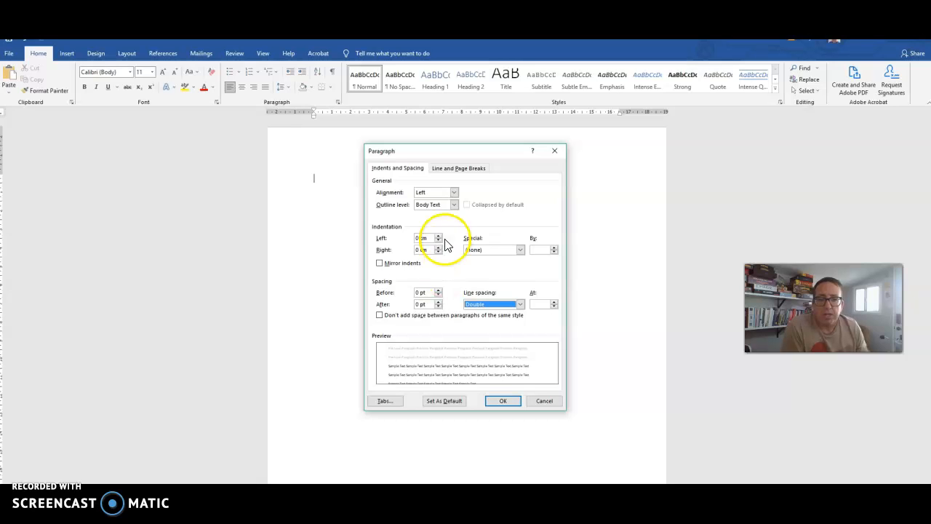
pyautogui.click(520, 249)
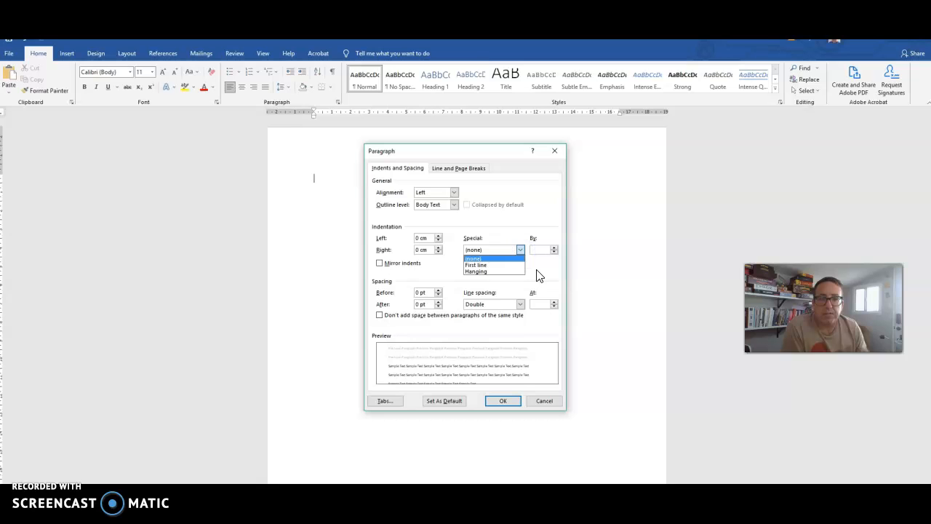
pyautogui.click(535, 271)
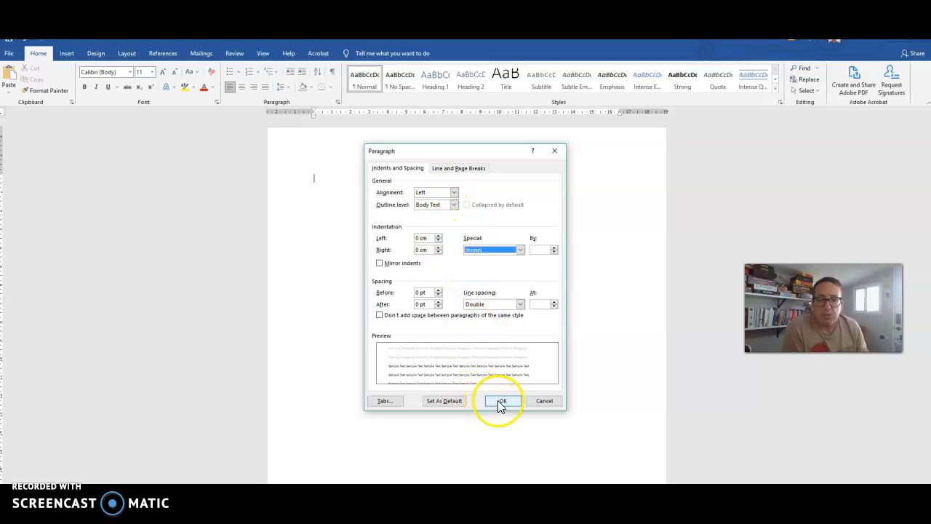
# Make the current paragraph settings the default for all documents based on the Normal template
pyautogui.click(441, 402)
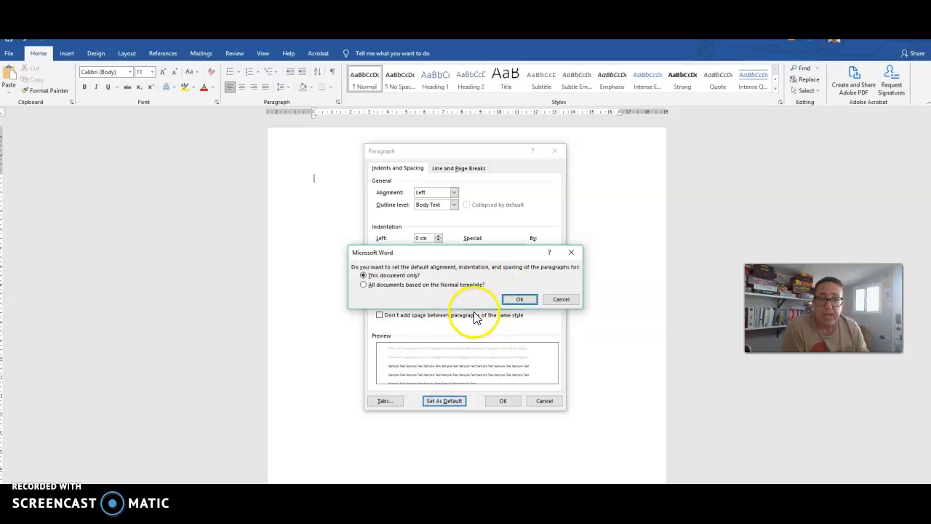
pyautogui.click(375, 285)
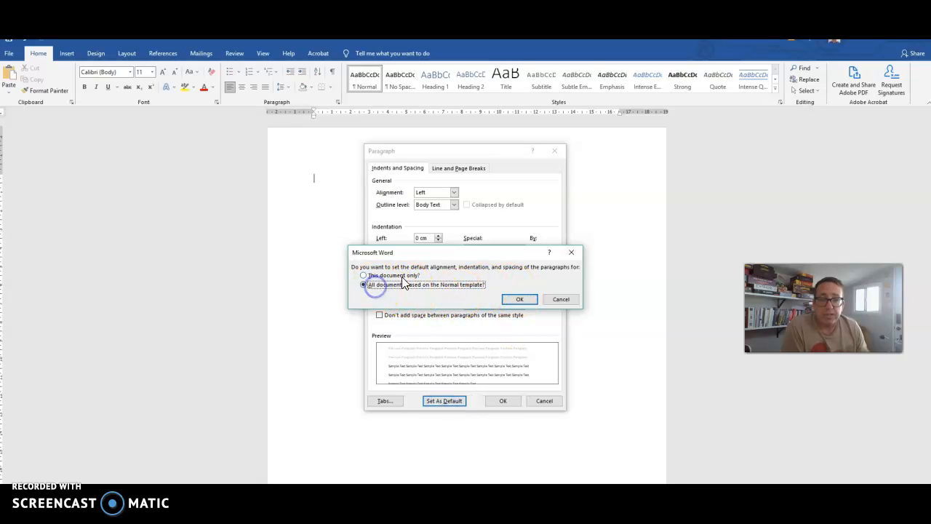
pyautogui.click(515, 300)
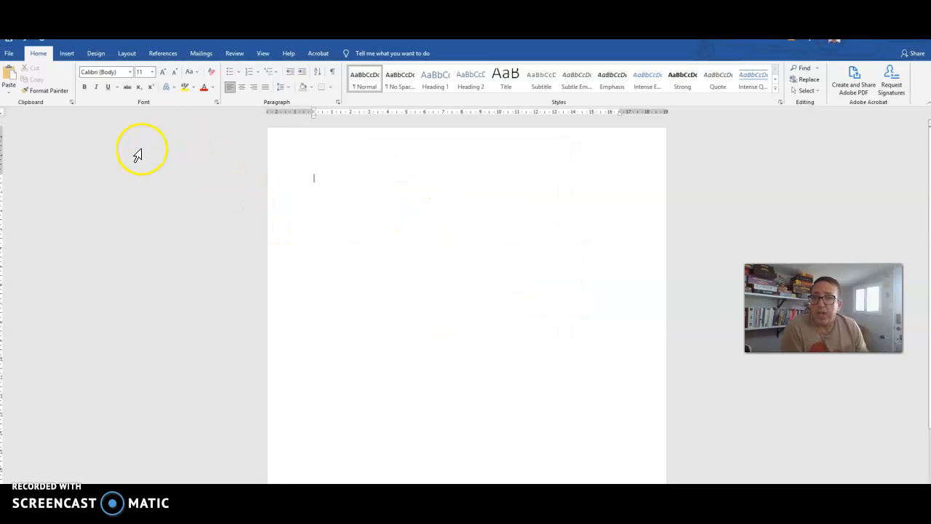
# Check the document's page margins against the preset margin options
pyautogui.click(75, 56)
pyautogui.click(75, 57)
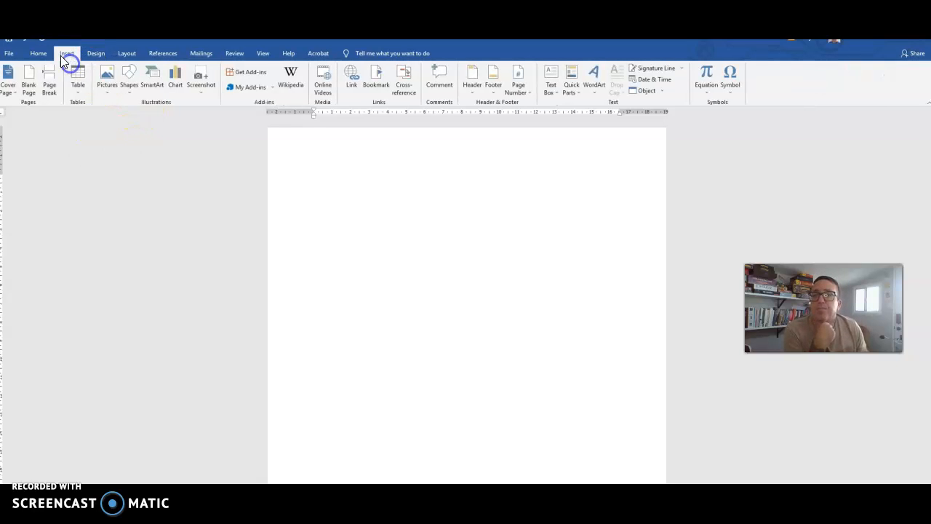
pyautogui.click(95, 54)
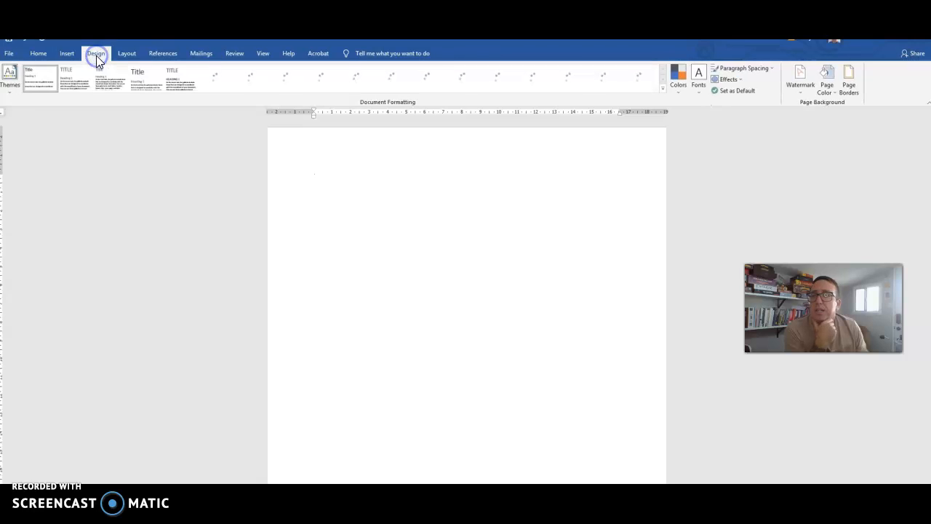
pyautogui.click(128, 54)
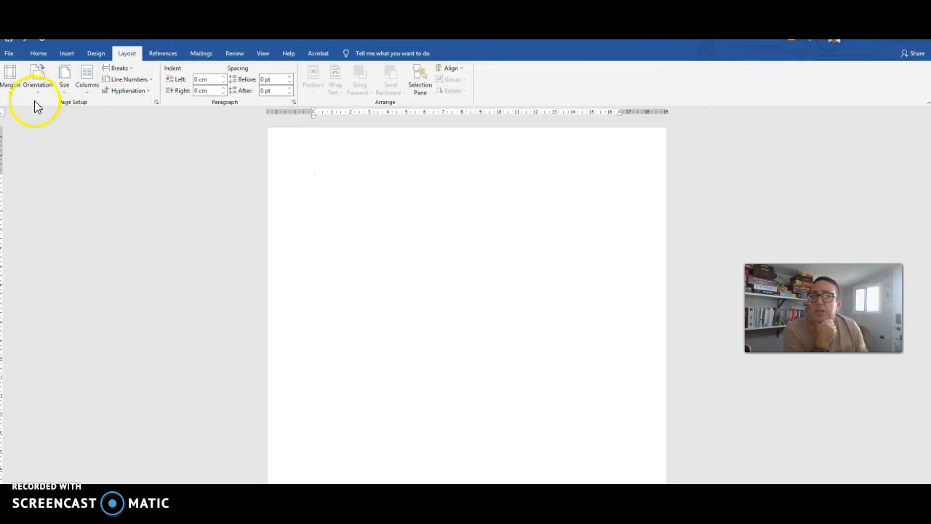
pyautogui.click(14, 93)
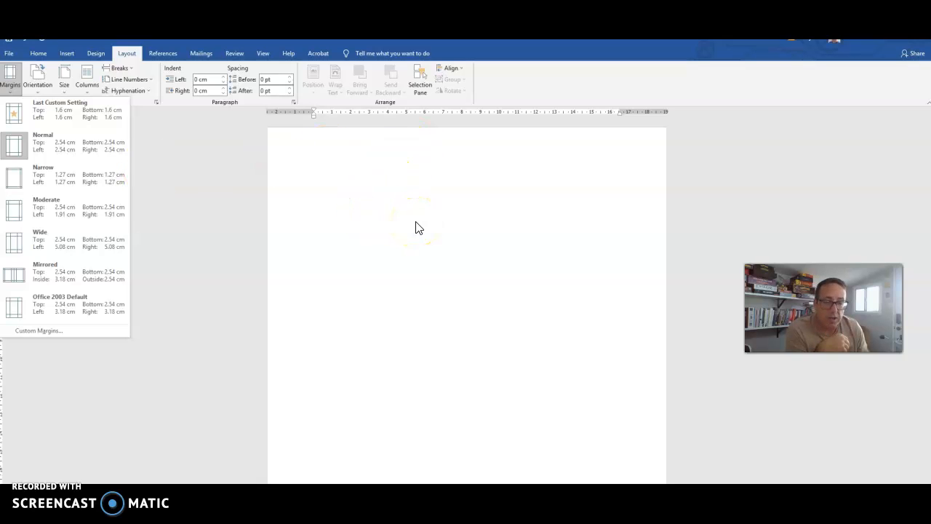
pyautogui.click(418, 227)
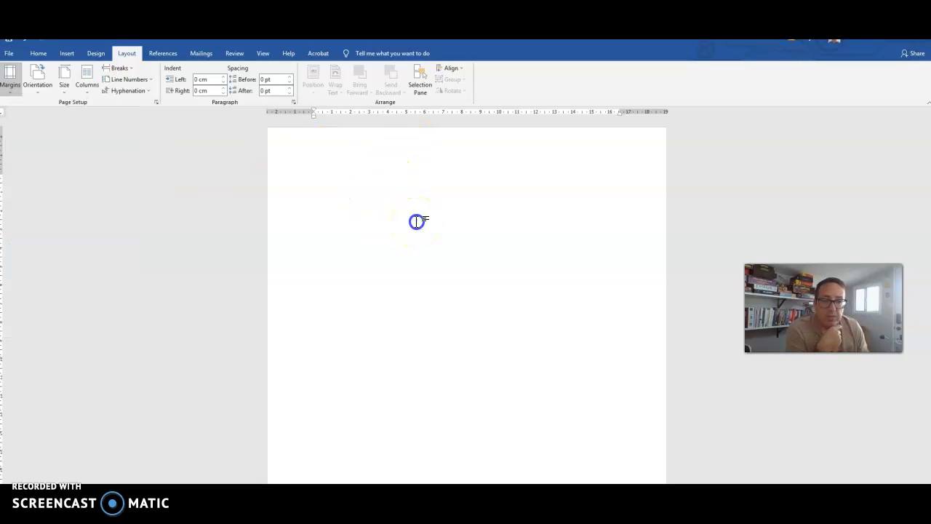
# Set the font to Times New Roman at size 12
pyautogui.click(48, 56)
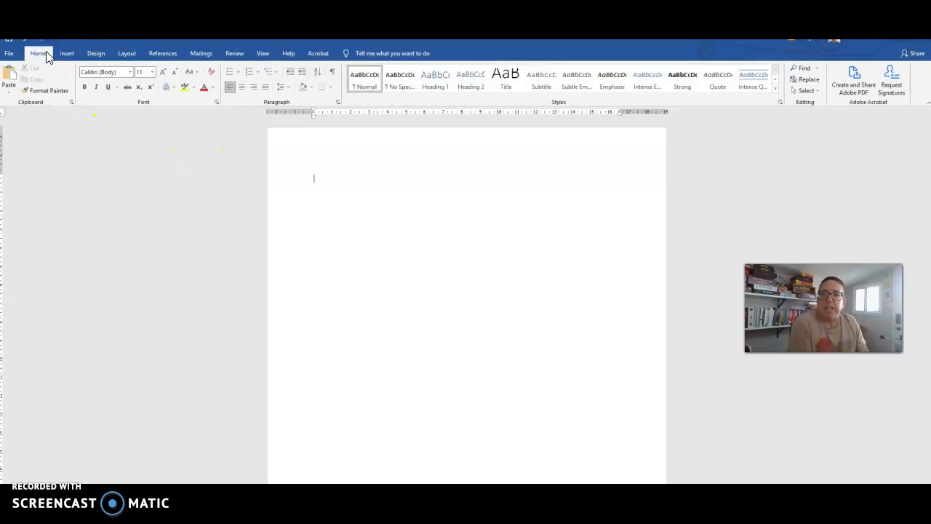
pyautogui.click(130, 72)
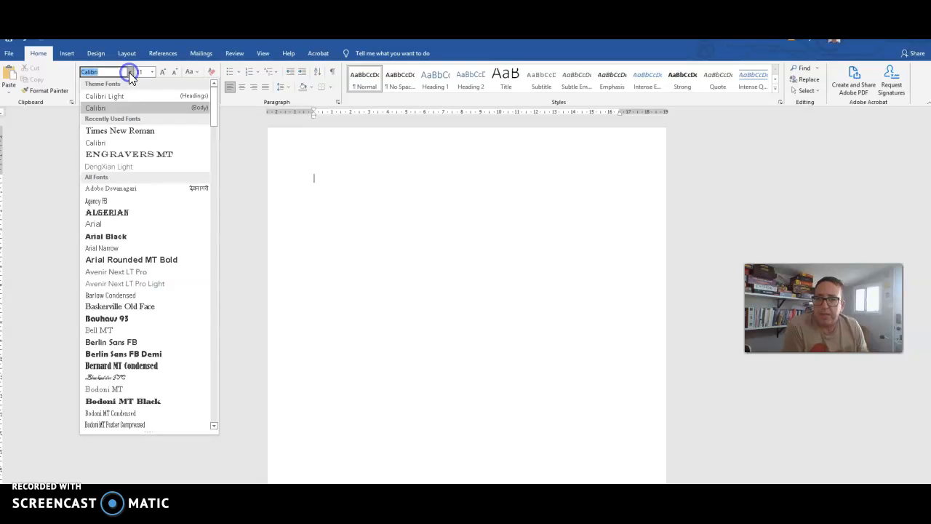
pyautogui.click(138, 131)
pyautogui.click(151, 71)
pyautogui.click(142, 121)
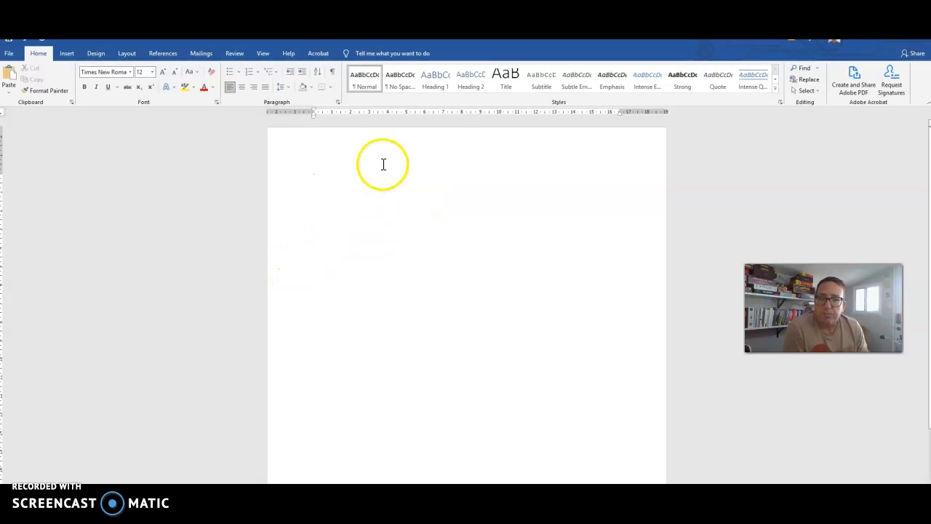
# Enter the heading lines "Student name (you)", "Prof name (me)" and "Course code—Eng 1A ENG 1B" at the start of the page
pyautogui.click(435, 189)
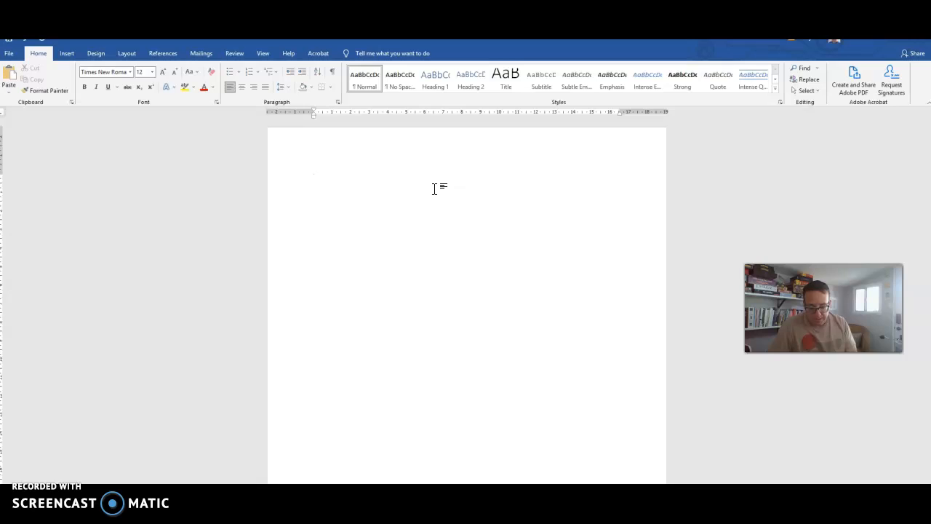
pyautogui.write('S')
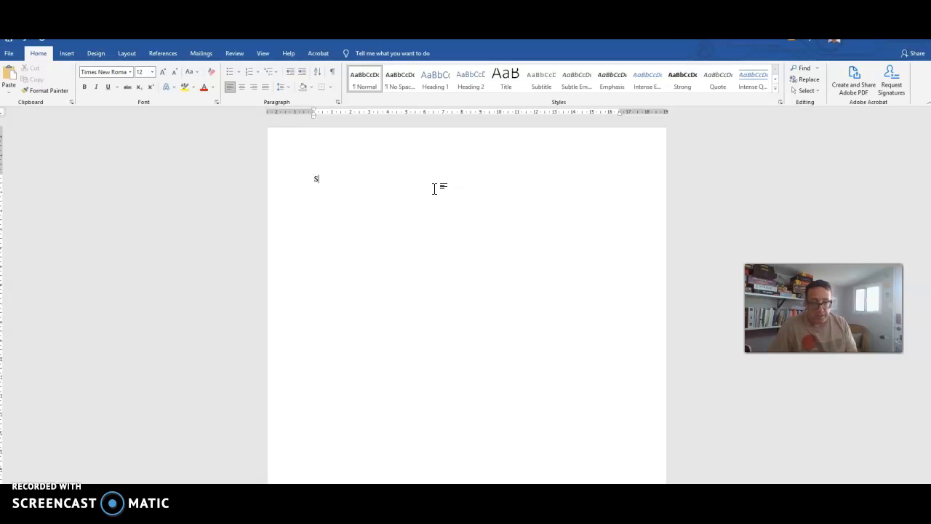
pyautogui.write('tuden')
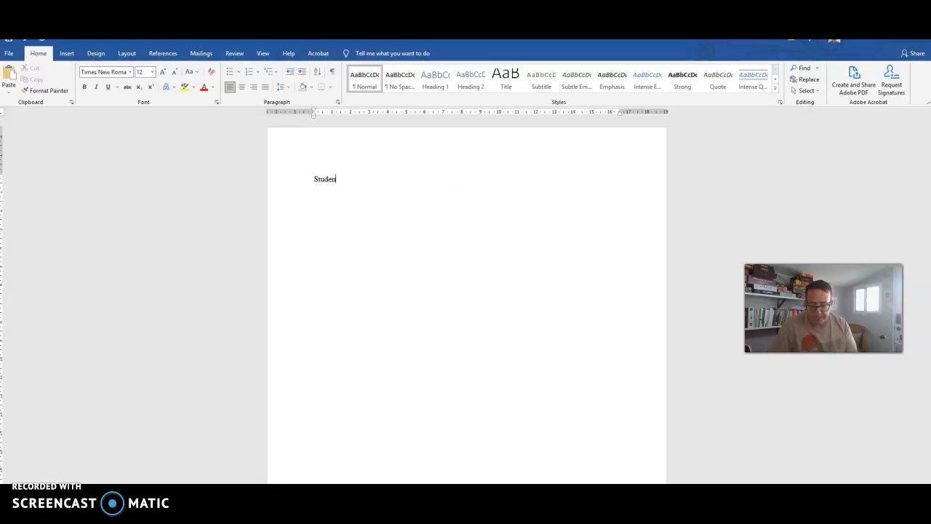
pyautogui.write('t name (you)')
pyautogui.press('Return')
pyautogui.write('Prof name (me')
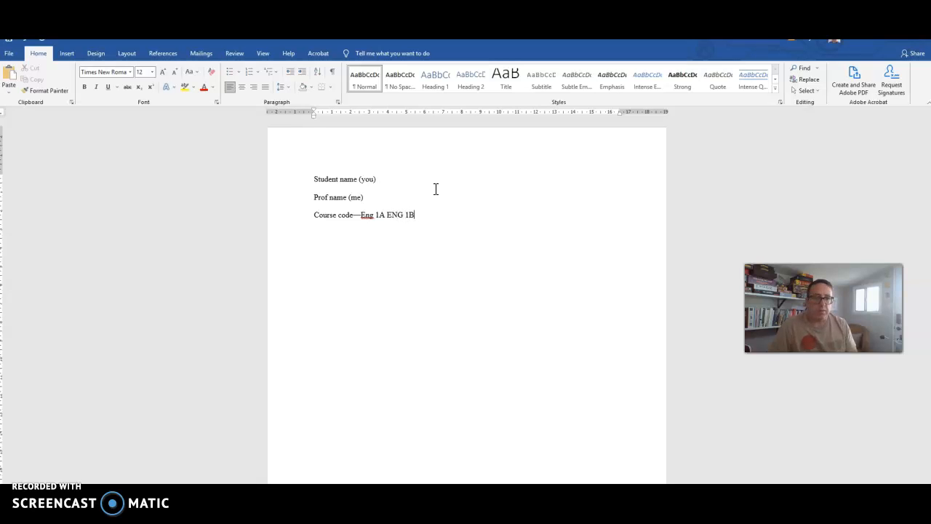
# Below the course code, add separate lines reading "8 March 2022", "Title" and "Start writing!"
pyautogui.doubleClick(390, 218)
pyautogui.moveTo(409, 213); pyautogui.dragTo(387, 224)
pyautogui.click(419, 217)
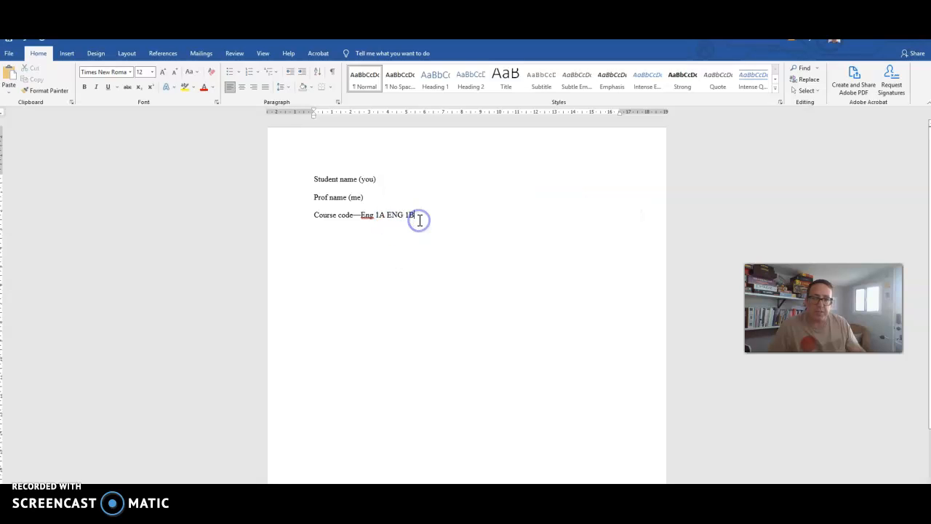
pyautogui.press('Return')
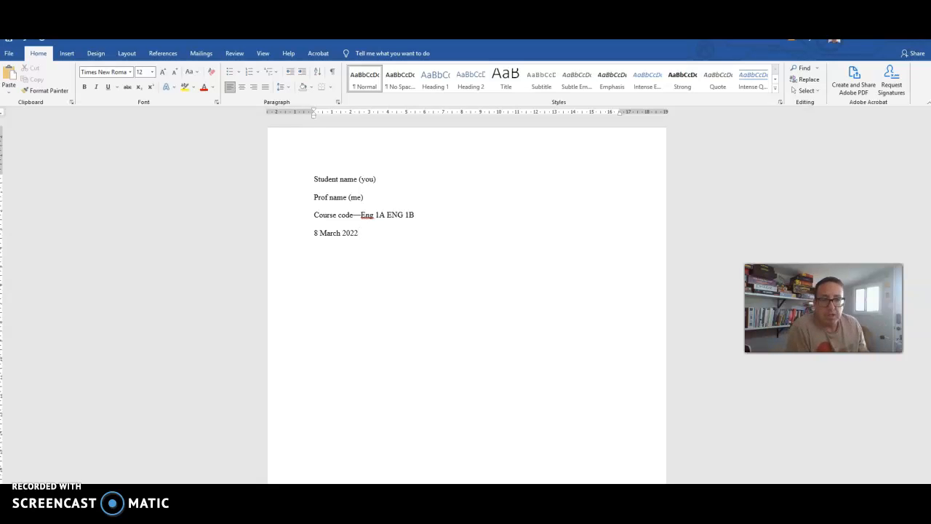
pyautogui.click(379, 234)
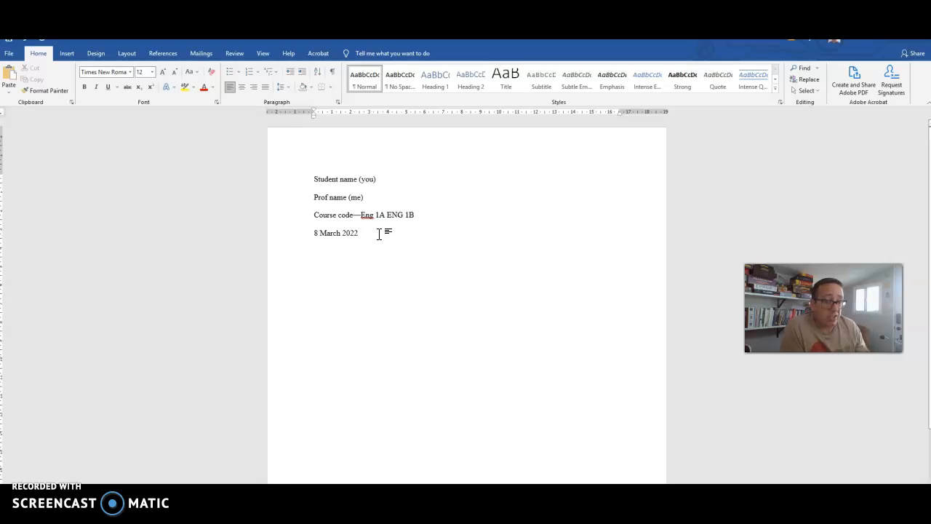
pyautogui.press('Return')
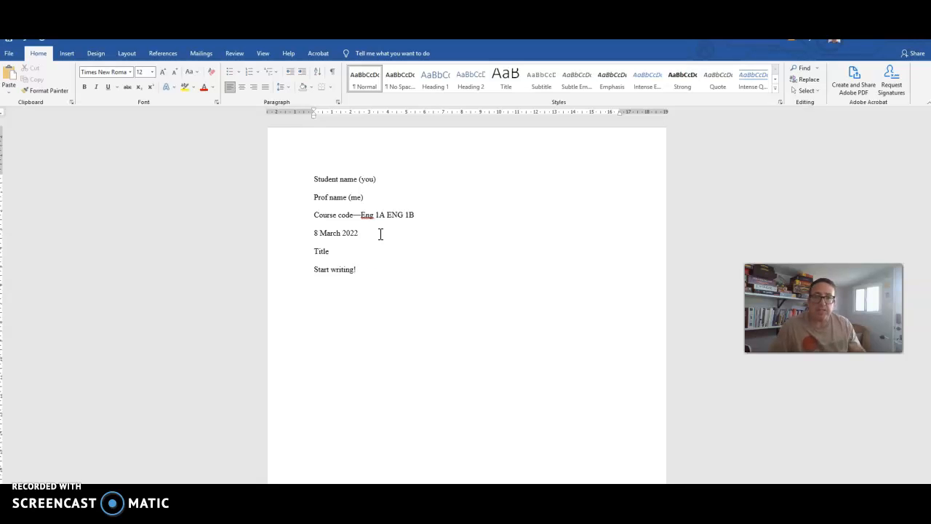
# Centre the "Title" line on the page
pyautogui.doubleClick(318, 252)
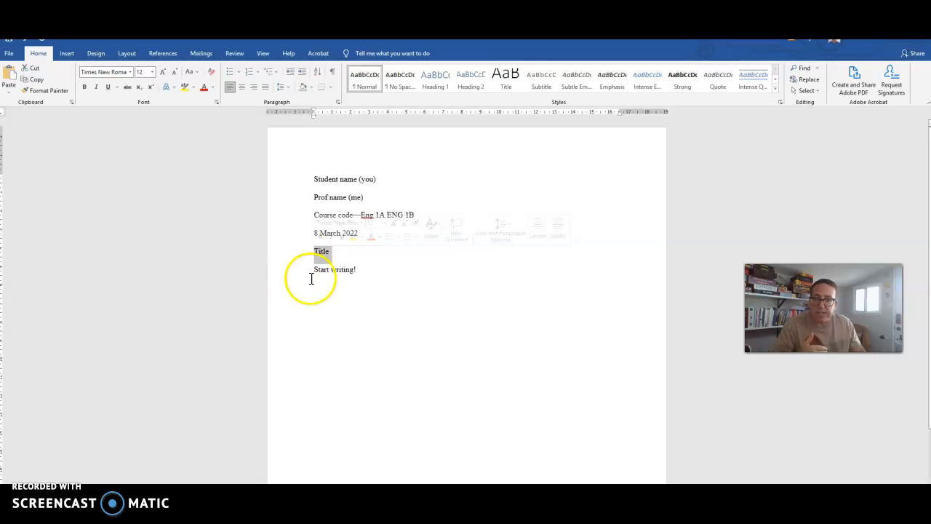
pyautogui.click(244, 88)
pyautogui.click(473, 252)
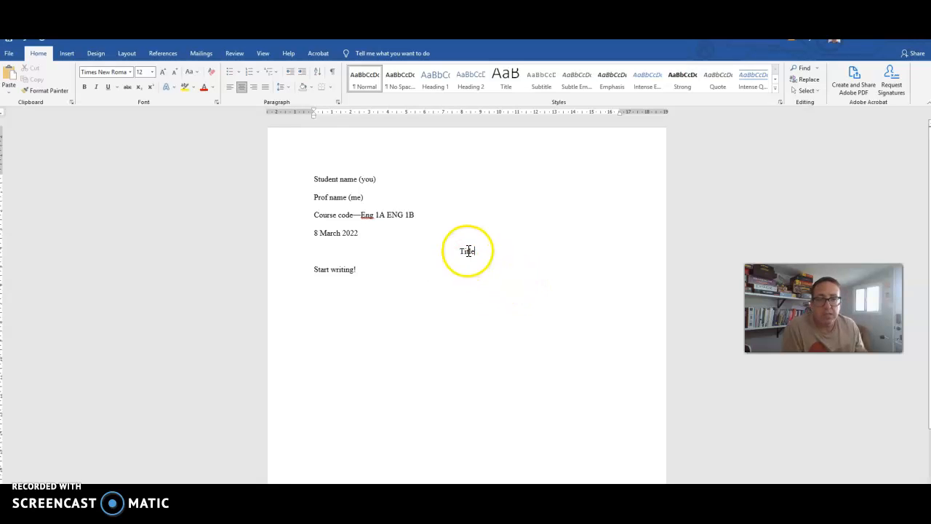
# Indent the first line of the "Start writing!" paragraph by one tab
pyautogui.click(381, 270)
pyautogui.click(315, 271)
pyautogui.press('Tab')
# Append random filler letters directly after "Start writing!" until the paragraph runs past the end of its line
pyautogui.click(384, 270)
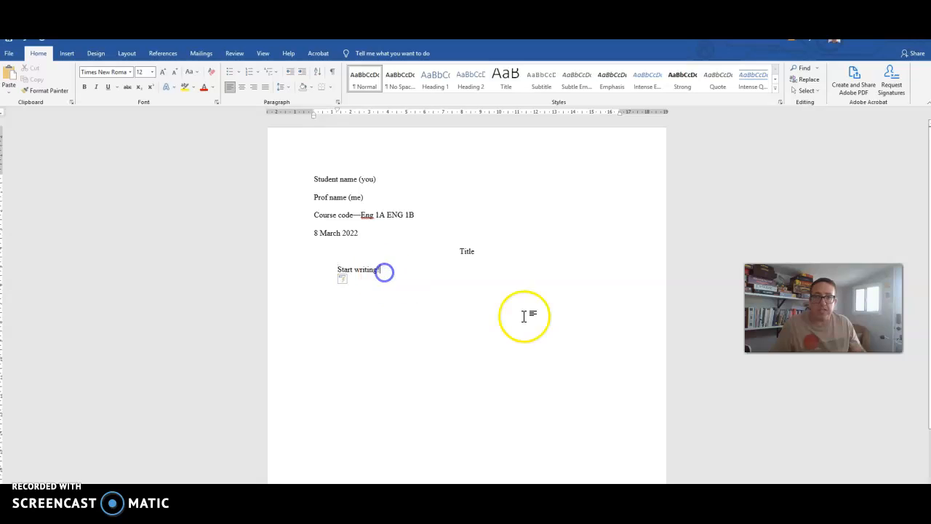
pyautogui.write('bnkgioubergiuobniugbndigniungiuerngigniretngiungiunrtgiurntgiunrtgiu')
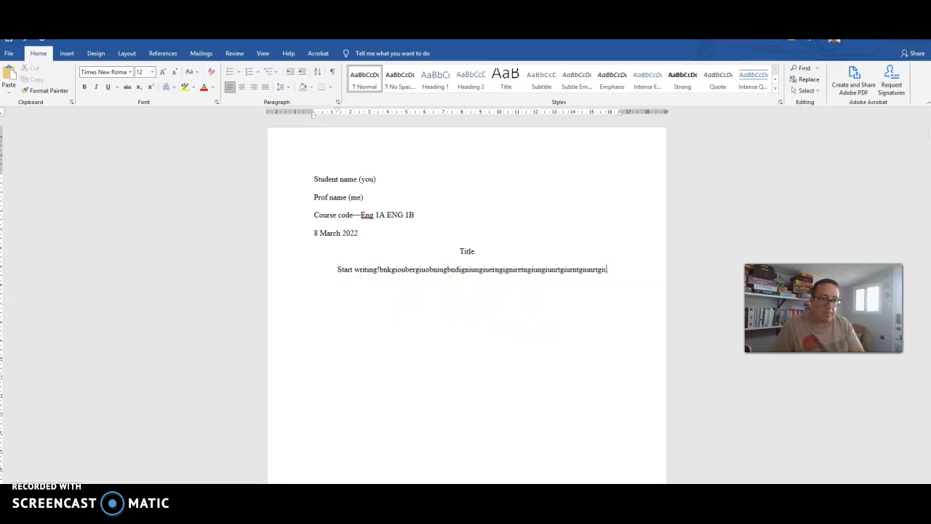
pyautogui.write('rntgiurntgiurntiu')
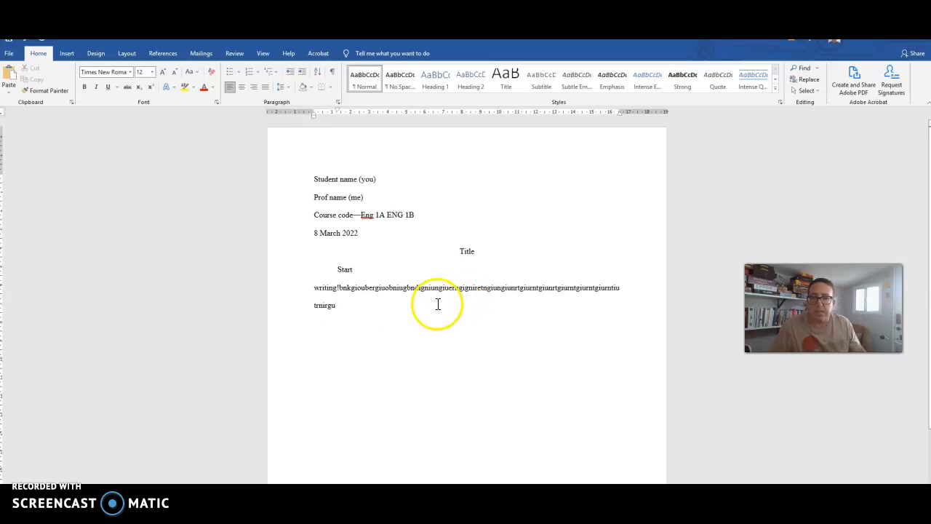
# Remove the space between "Start" and "writing!" in the body paragraph
pyautogui.click(315, 291)
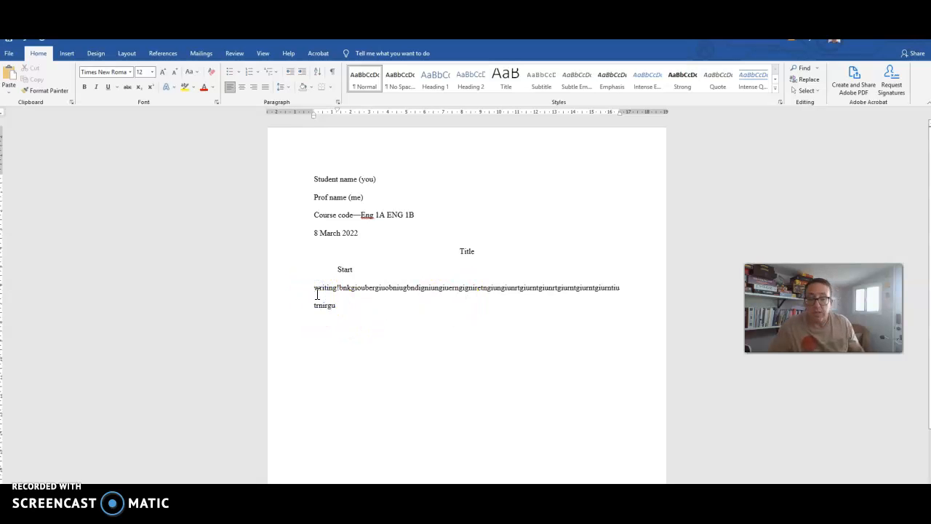
pyautogui.press('BackSpace')
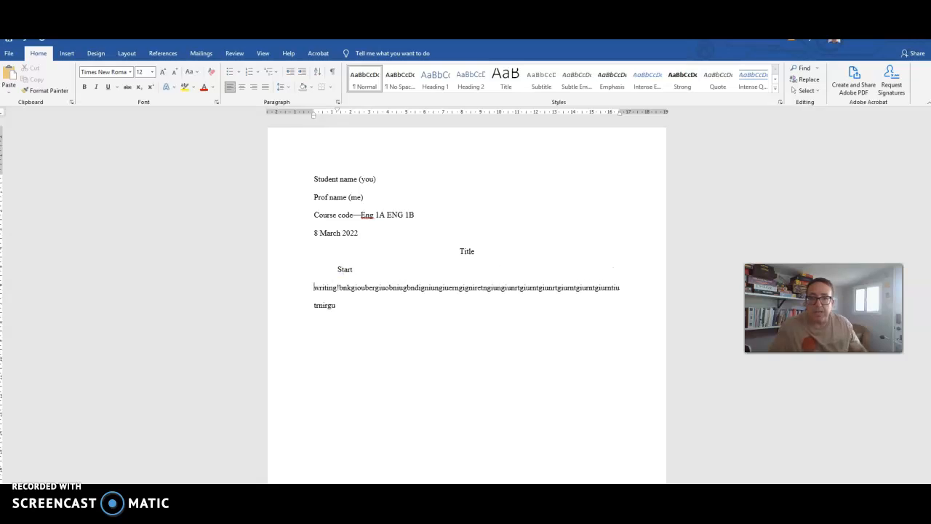
pyautogui.press('BackSpace')
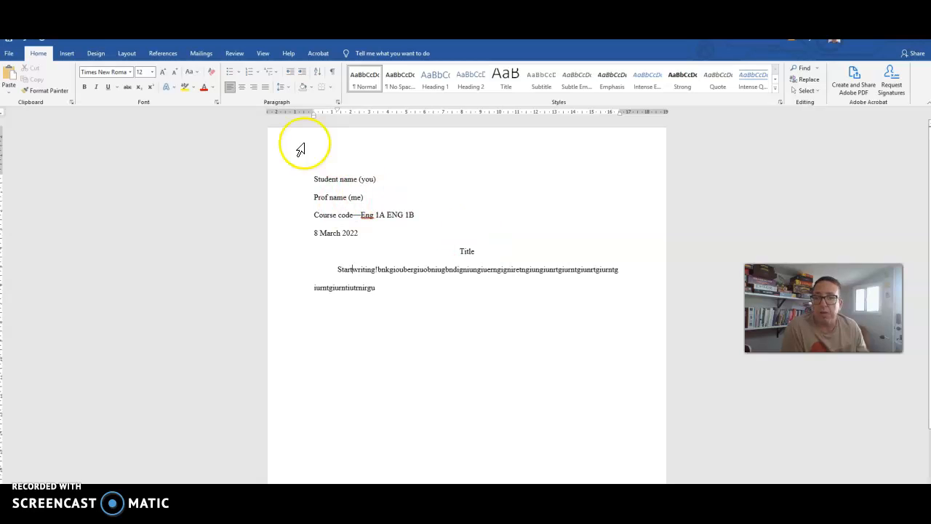
# Insert a right-aligned page number in the page header using the Plain Number 3 style, and return to the body text
pyautogui.click(66, 54)
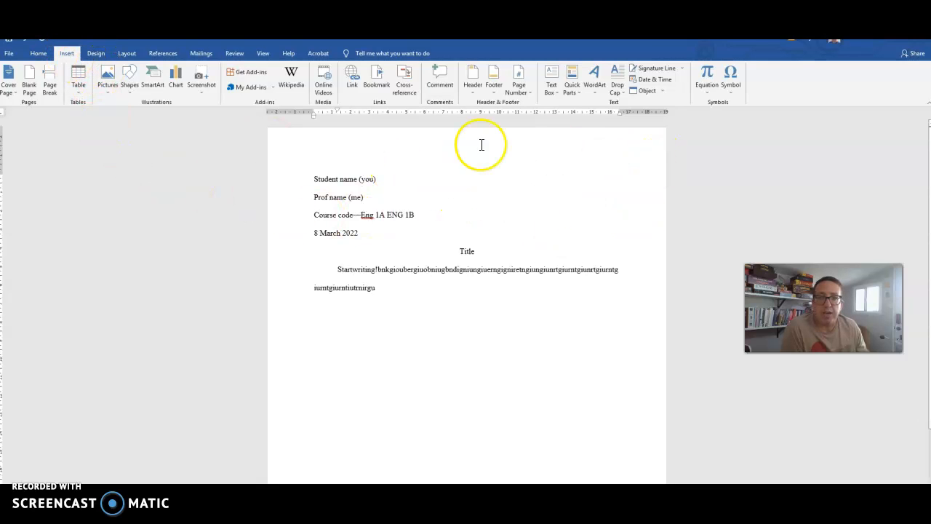
pyautogui.click(472, 87)
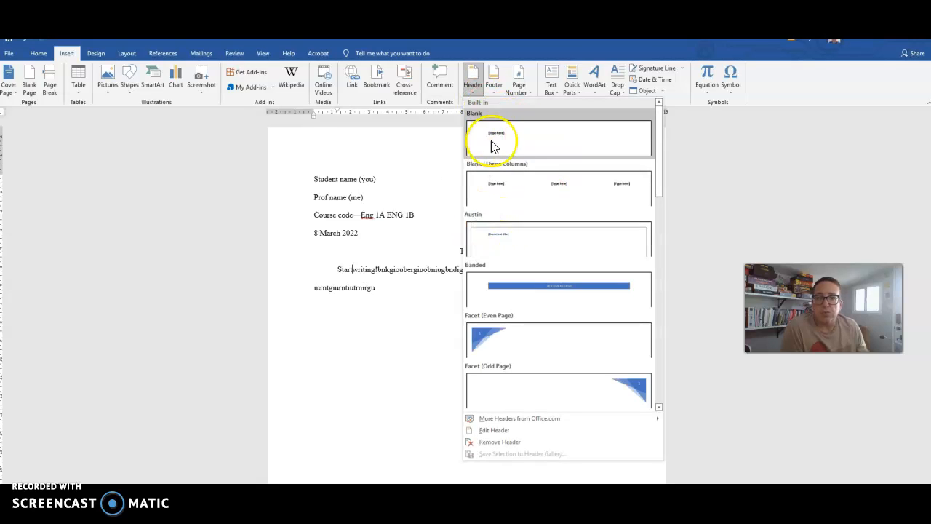
pyautogui.click(518, 85)
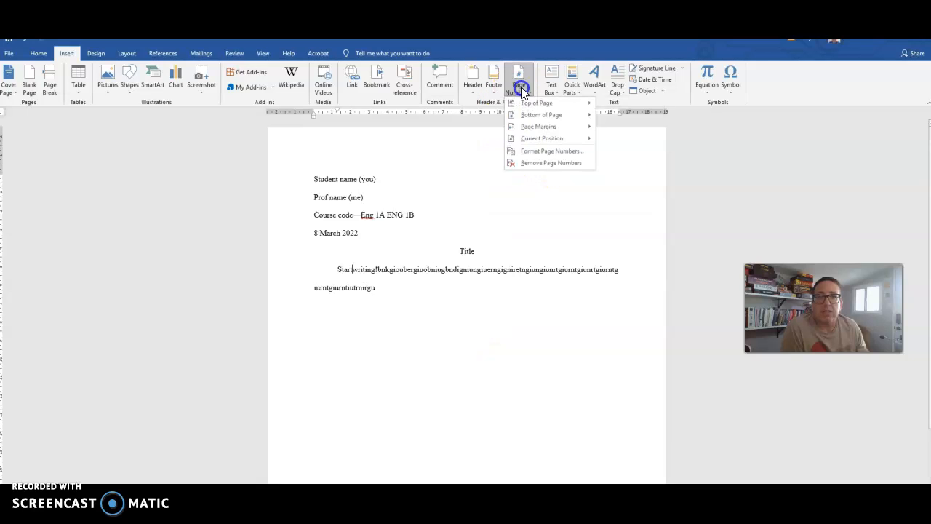
pyautogui.moveTo(536, 102)
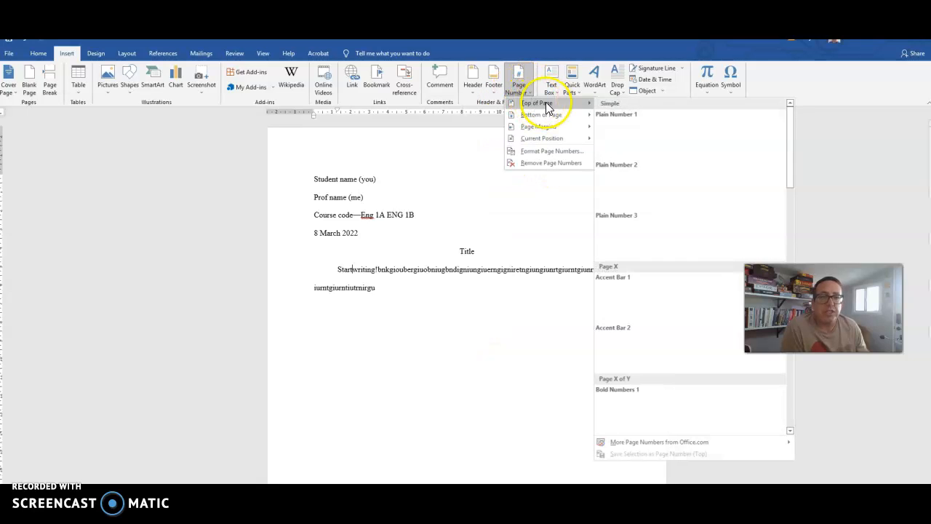
pyautogui.click(650, 234)
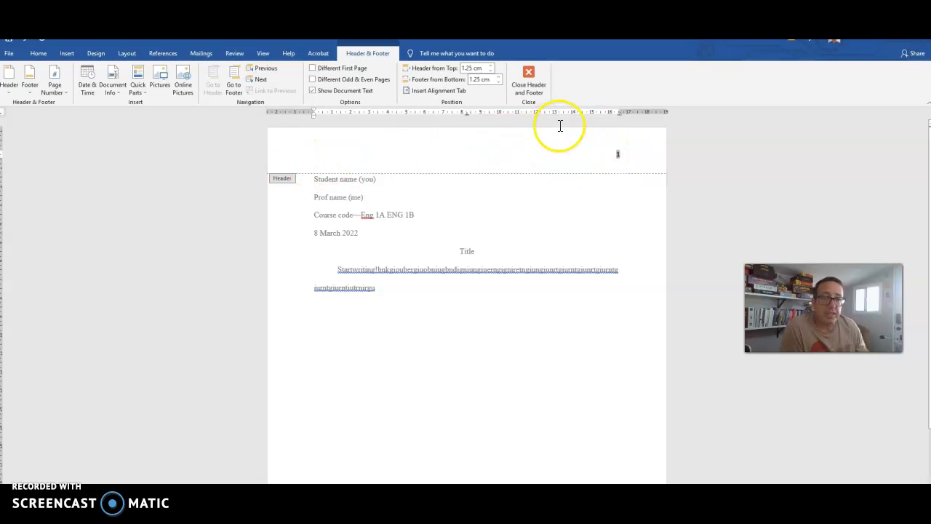
pyautogui.click(611, 150)
pyautogui.click(616, 214)
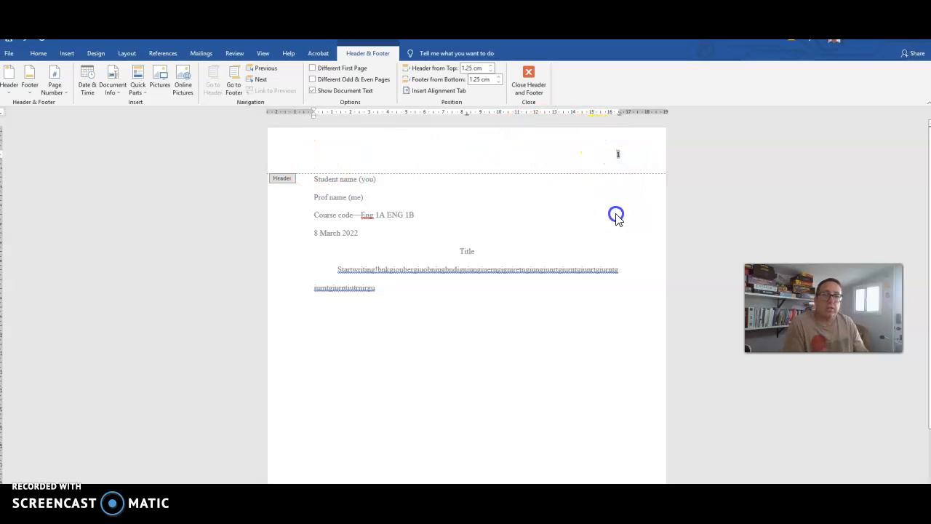
pyautogui.click(528, 74)
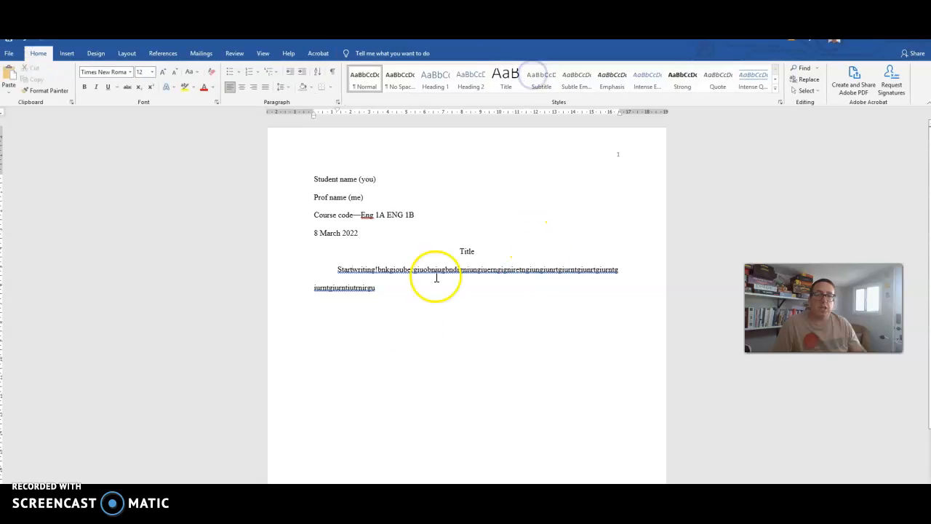
# Reopen the page header and enter the student's surname directly before the page number
pyautogui.click(618, 160)
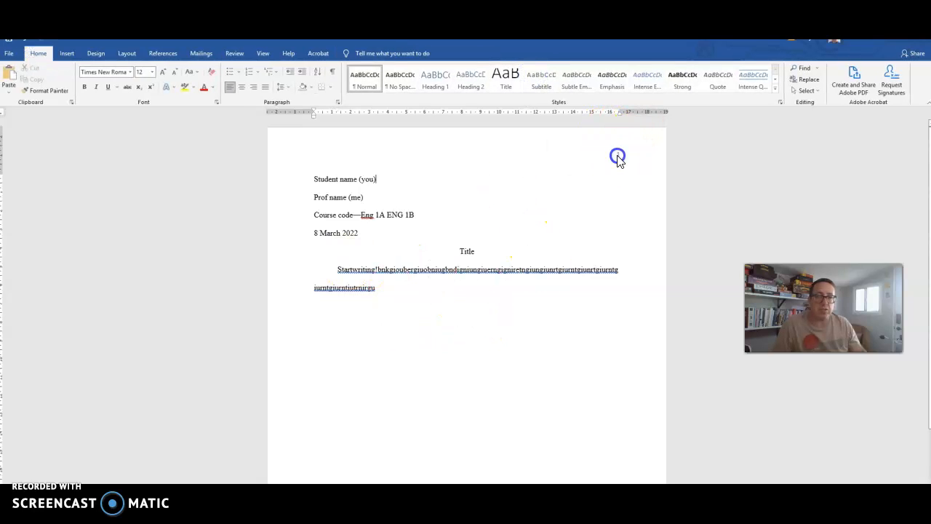
pyautogui.doubleClick(618, 159)
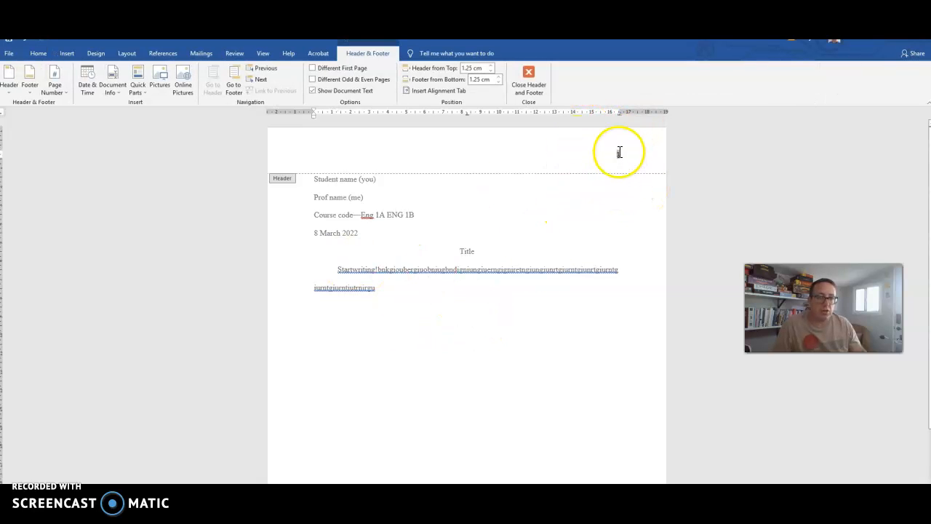
pyautogui.click(629, 207)
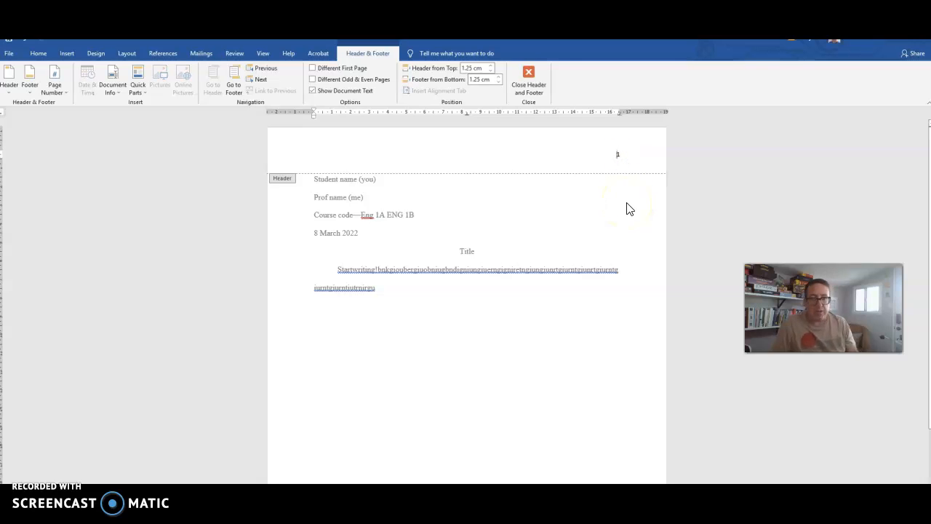
pyautogui.write('Jones')
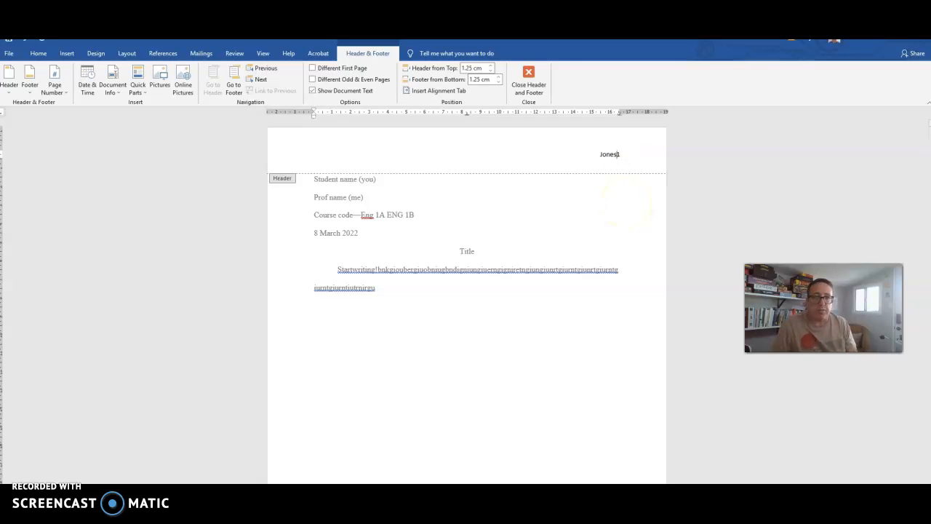
# Separate the surname and page number with a space, format both in Times New Roman 12, and close the header
pyautogui.click(623, 156)
pyautogui.moveTo(599, 160); pyautogui.dragTo(596, 156)
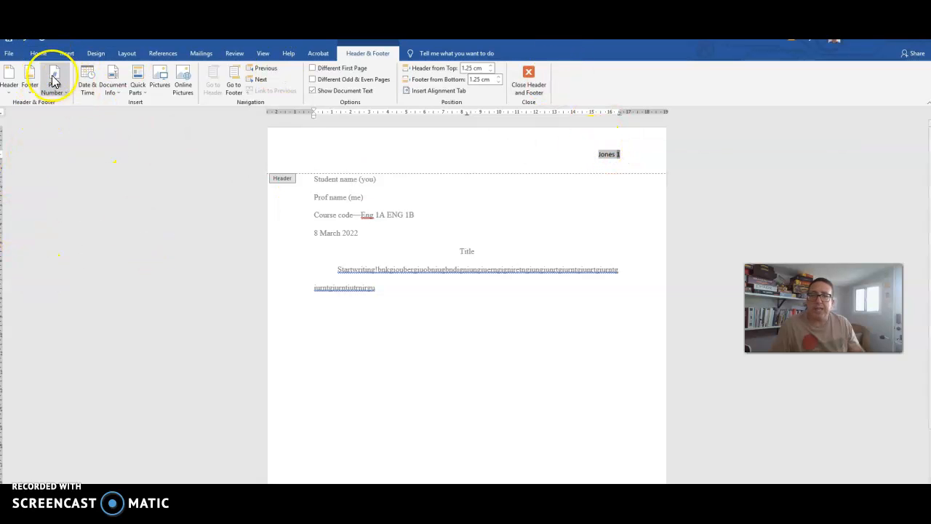
pyautogui.click(41, 54)
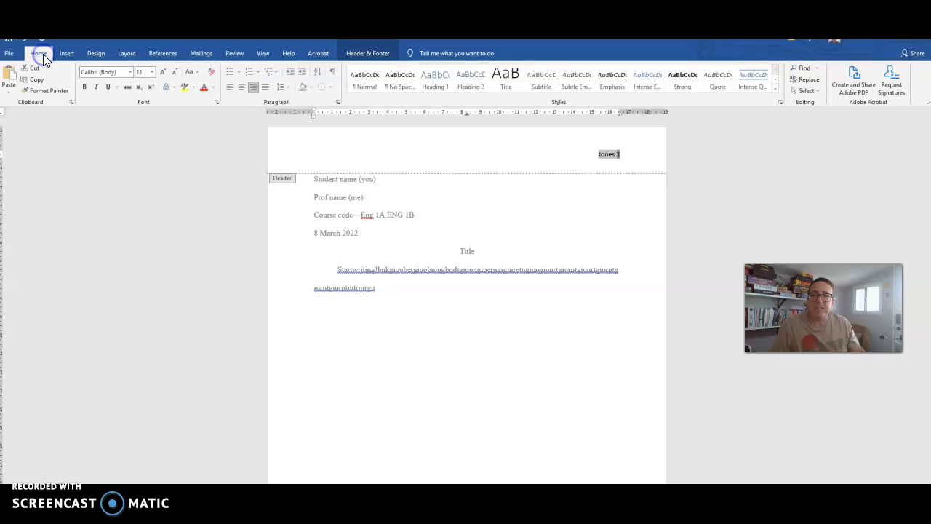
pyautogui.click(130, 72)
pyautogui.click(117, 129)
pyautogui.click(153, 72)
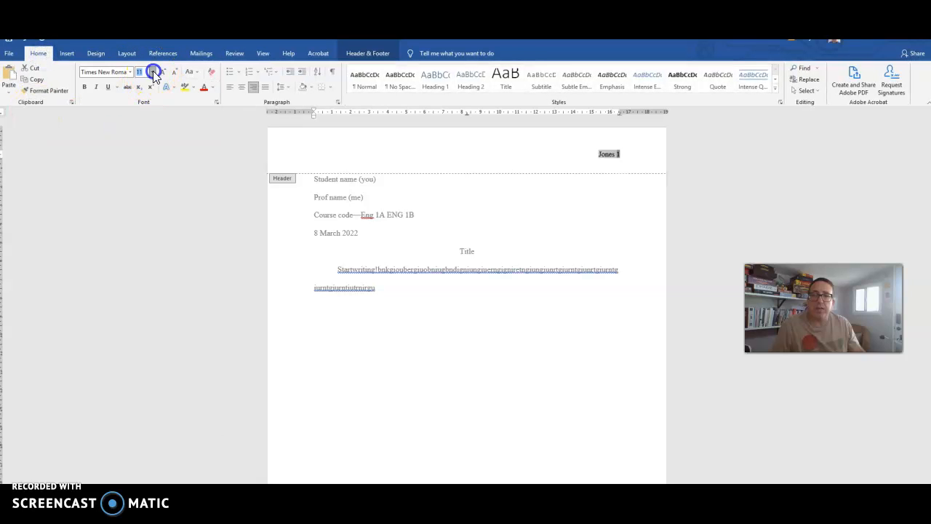
pyautogui.click(138, 121)
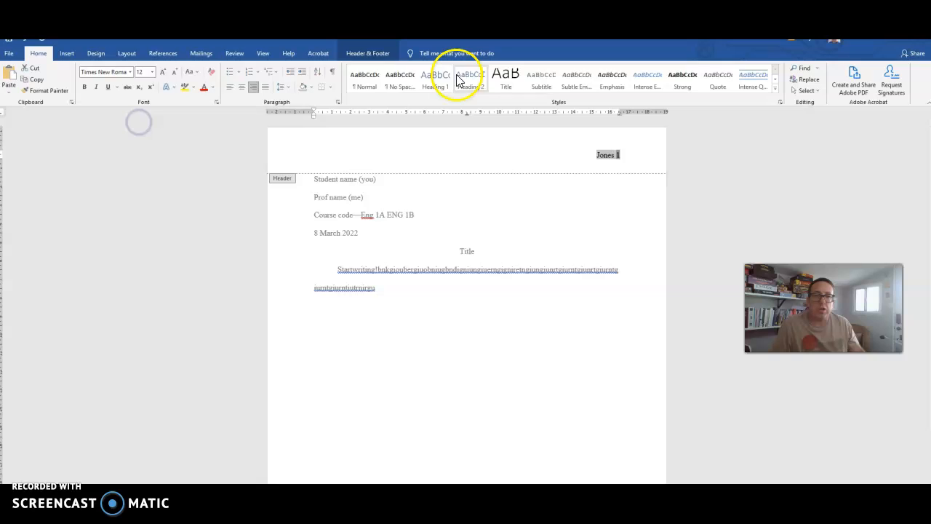
pyautogui.click(560, 170)
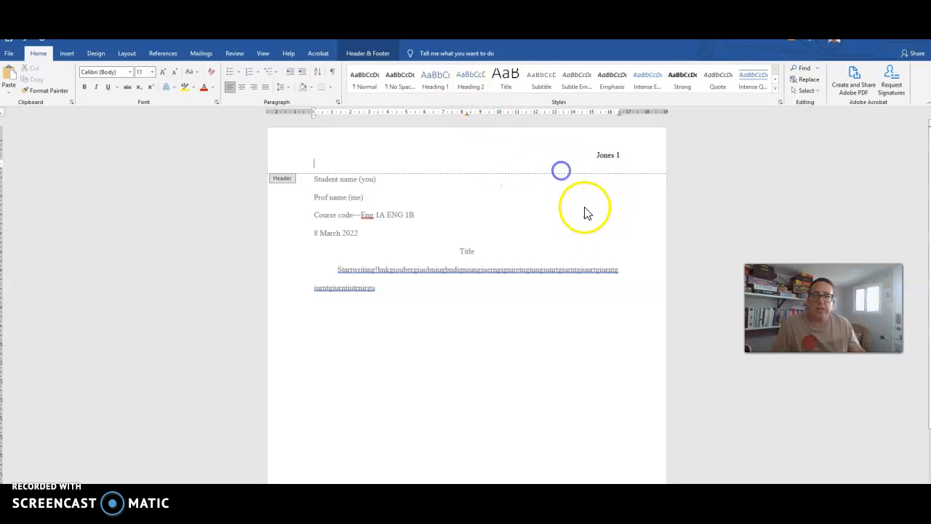
pyautogui.doubleClick(588, 213)
# Add blank lines below the body paragraph and extend the document onto a second page
pyautogui.scroll(-1, 458, 372)
pyautogui.click(459, 322)
pyautogui.press('Return')
pyautogui.press('Return')
pyautogui.press('Return')
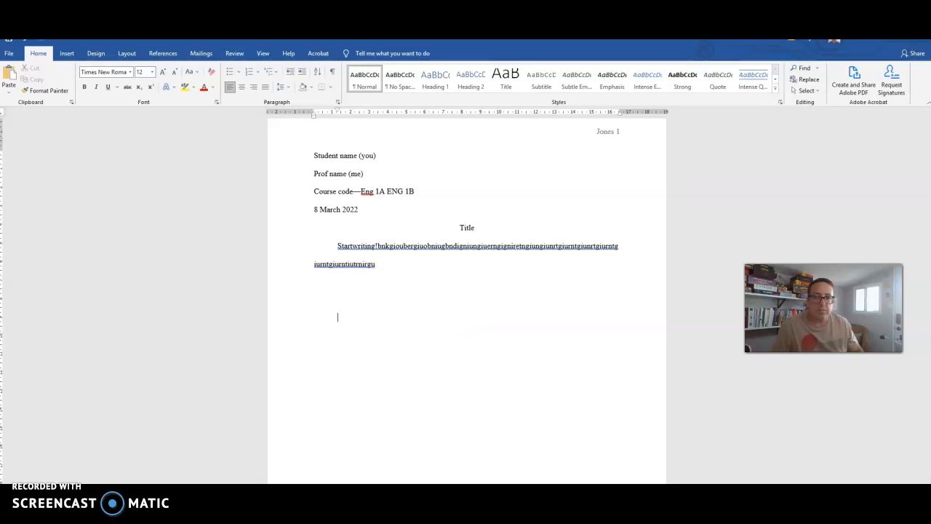
pyautogui.hotkey('ctrl', 'Return')
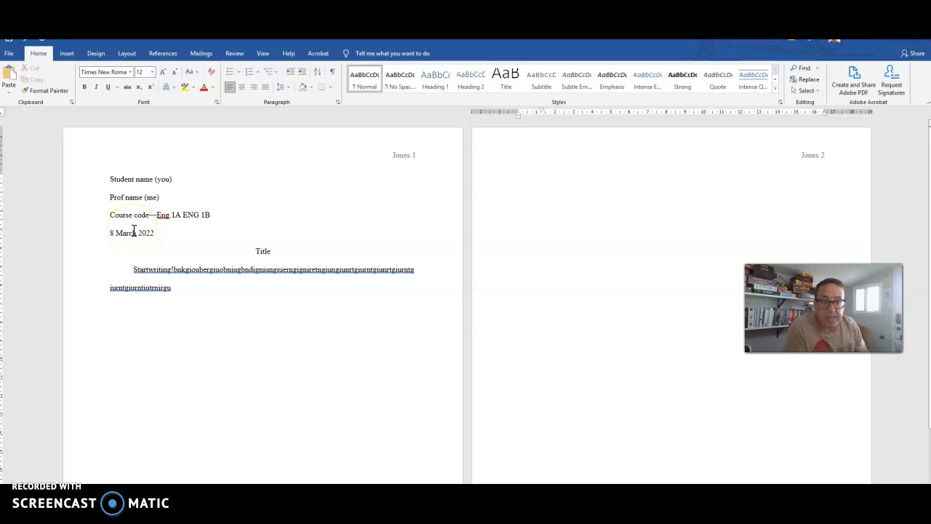
# Place the text cursor at the end of the body paragraph on the first page
pyautogui.click(231, 89)
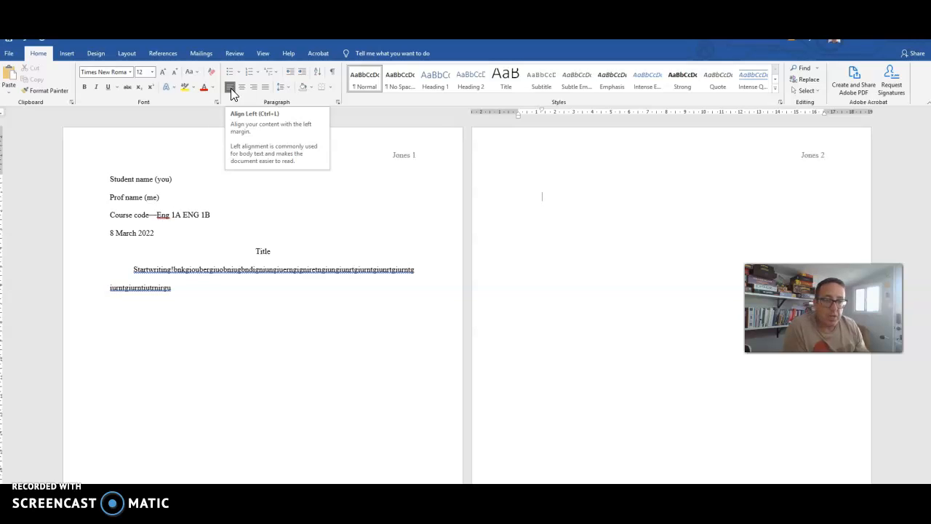
pyautogui.click(189, 288)
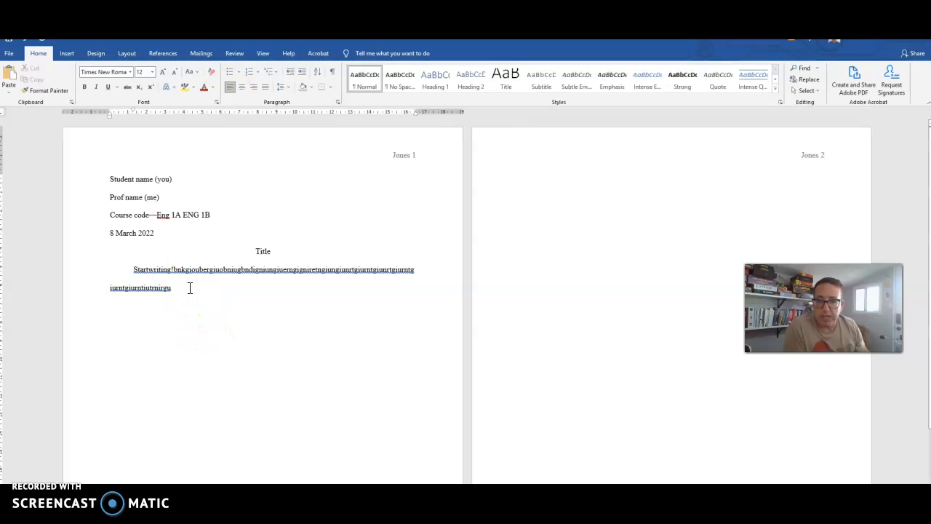
pyautogui.click(194, 293)
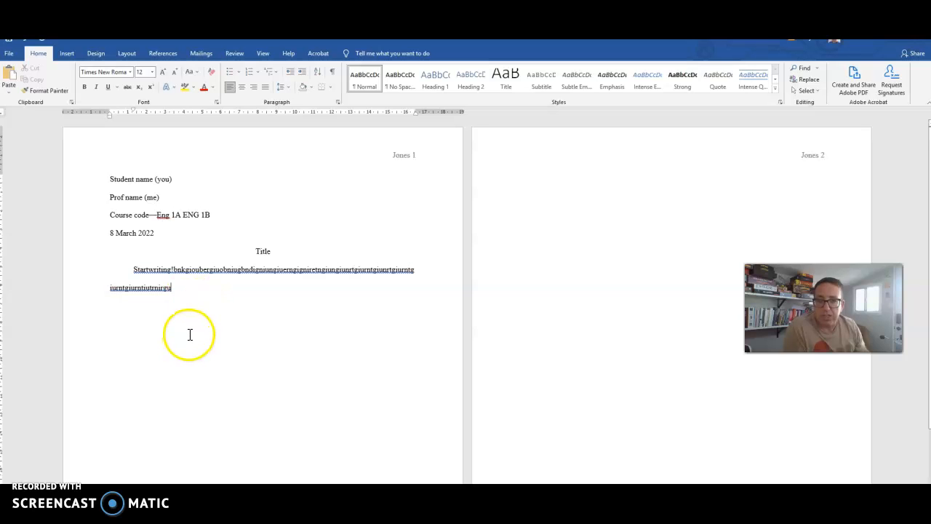